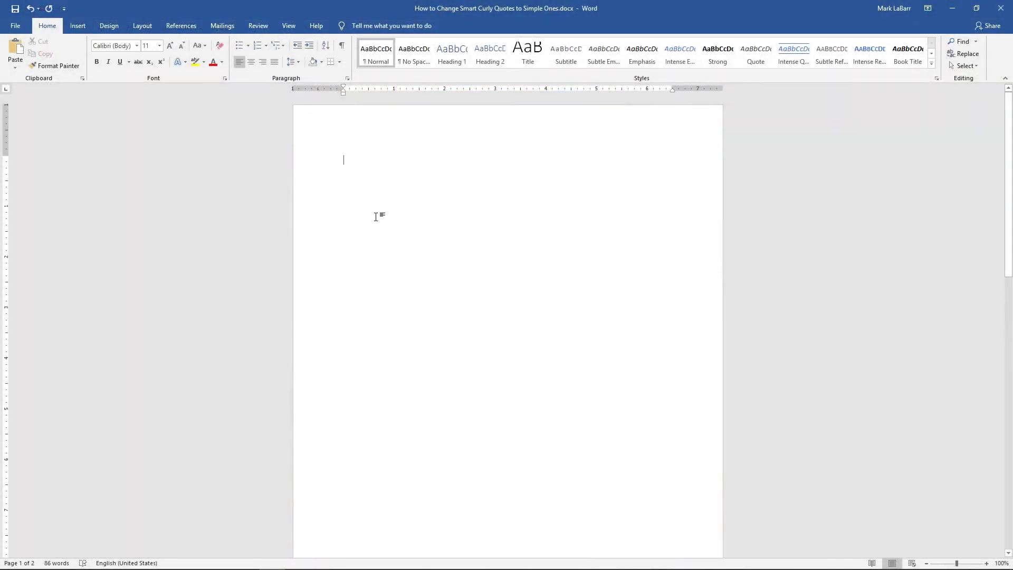
Type the quoted sentence "A new senterce. and turn off AutoFormat's straight-to-smart quotes replacement
text("A new senterce.”)
click(12, 32)
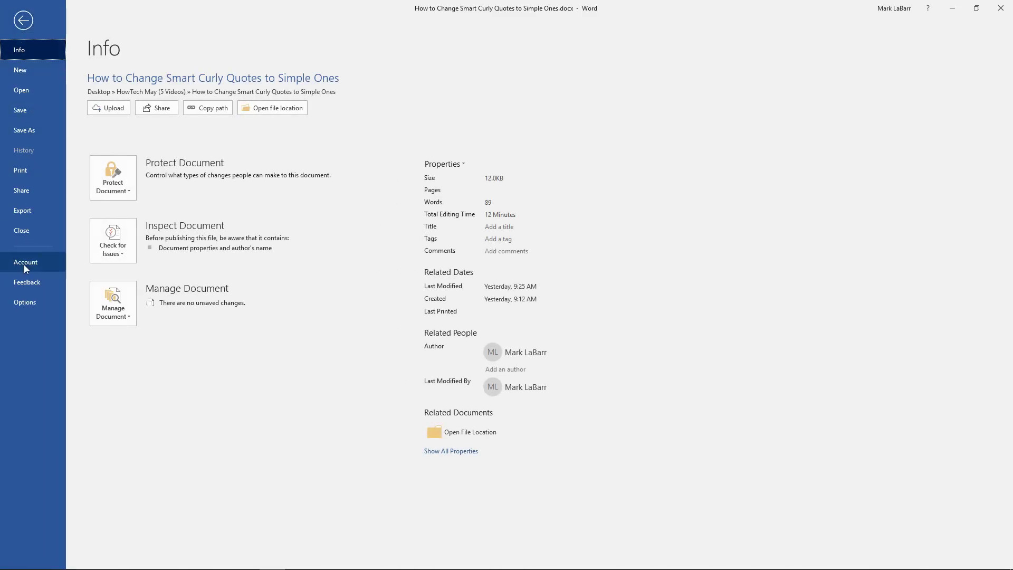
click(26, 303)
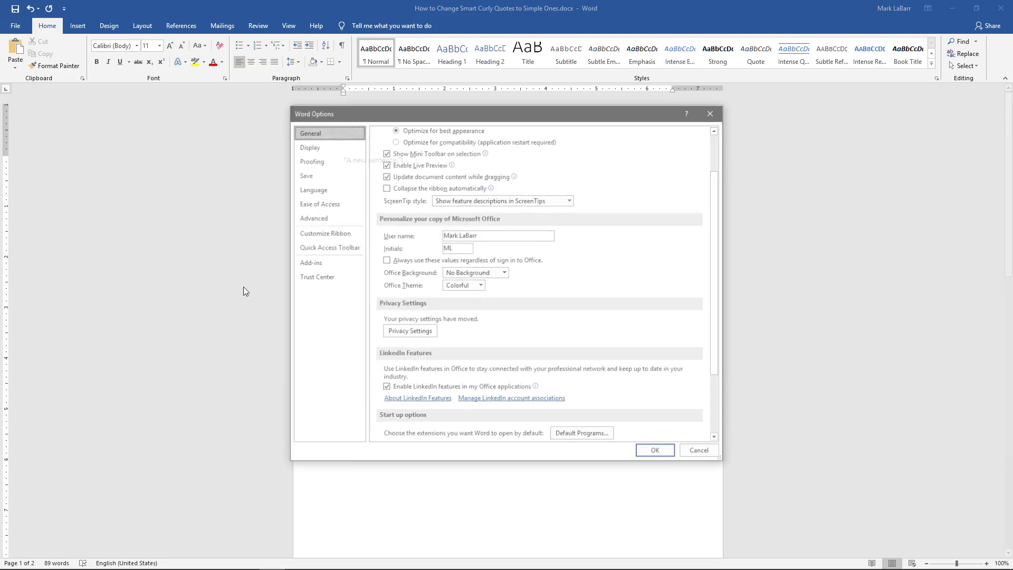
click(325, 162)
click(572, 184)
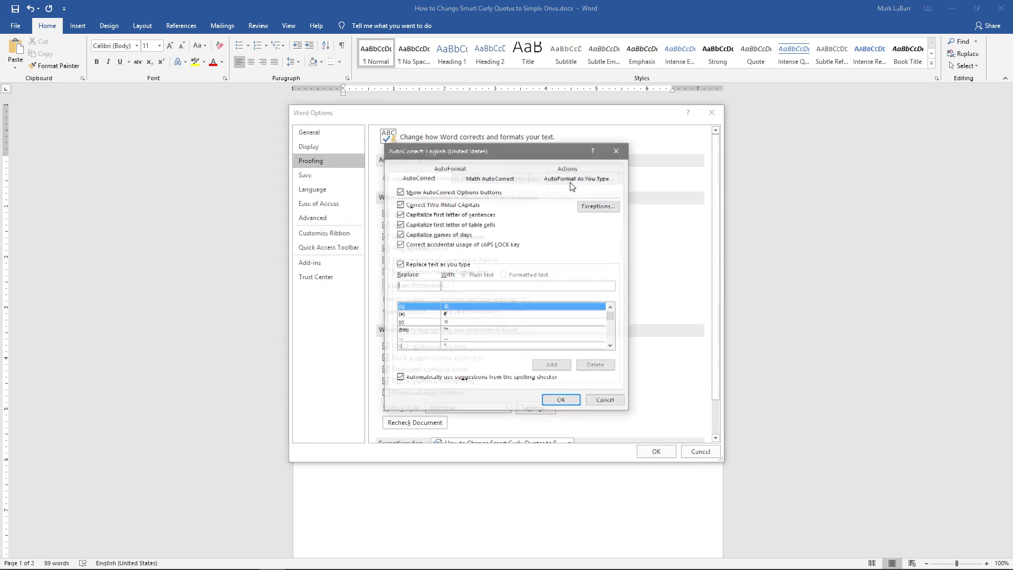
click(433, 169)
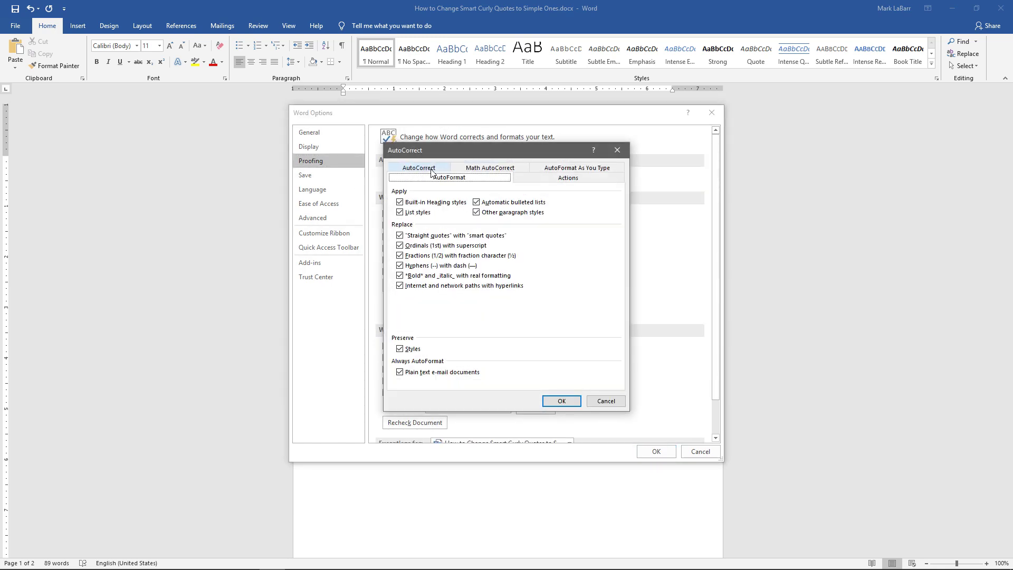
click(410, 238)
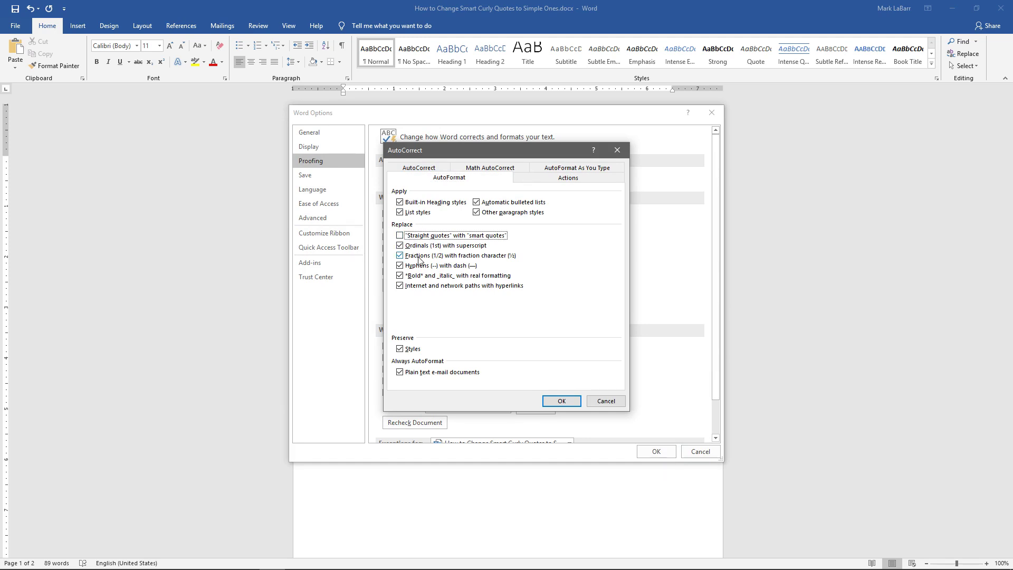
click(560, 399)
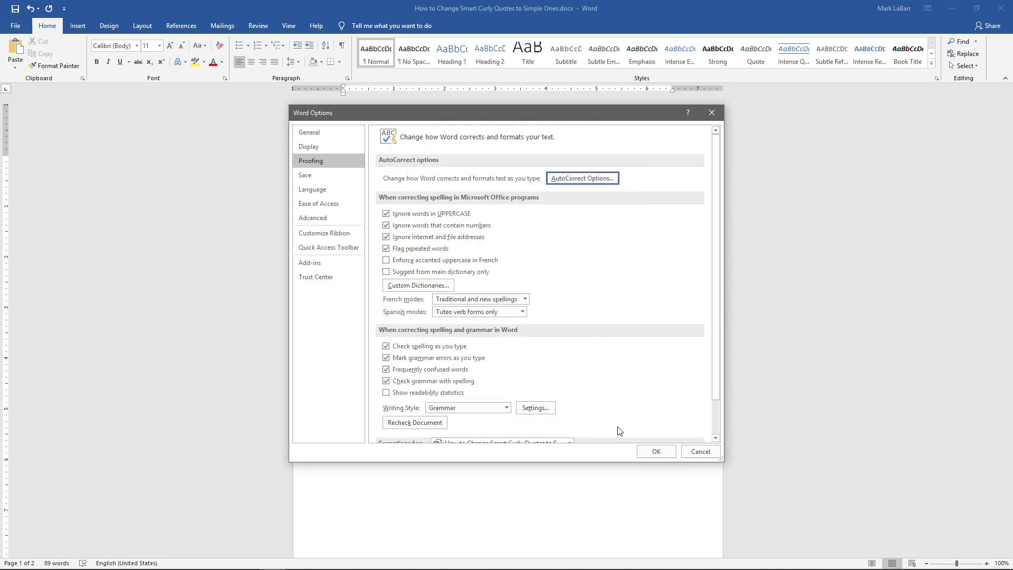
click(645, 447)
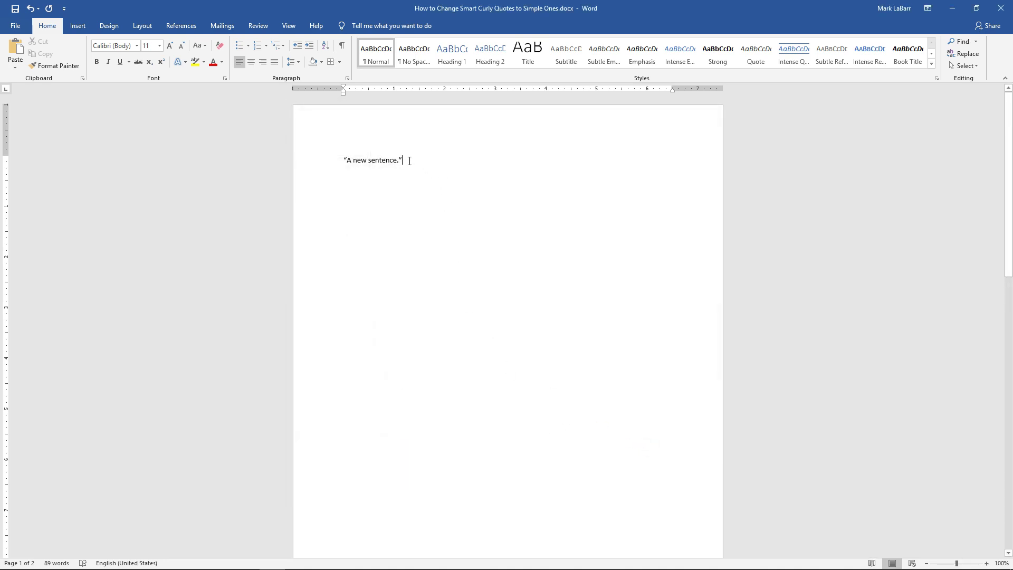
Delete both curly quotes, retype the closing quote, and undo its AutoCorrect so it stays straight
click(403, 160)
key(BackSpace)
key(BackSpace)
click(394, 164)
text(")
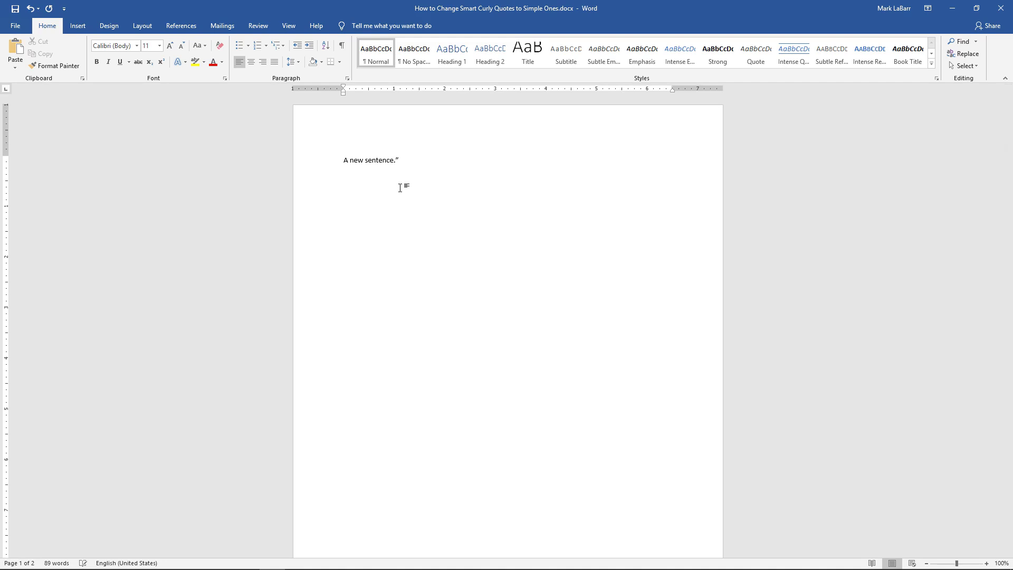
ctrl+scroll(387, 138, up, 6)
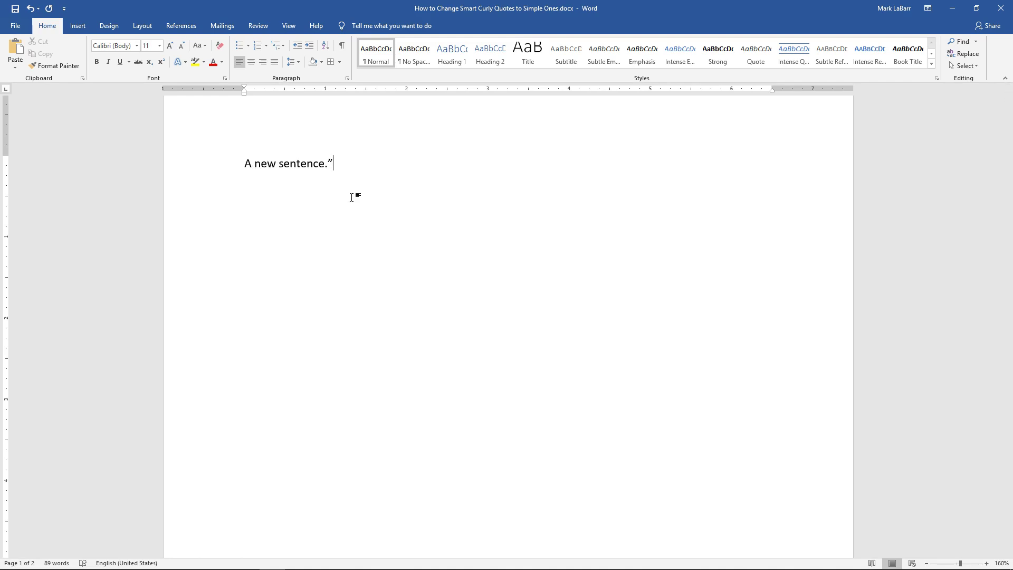
key(ctrl+z)
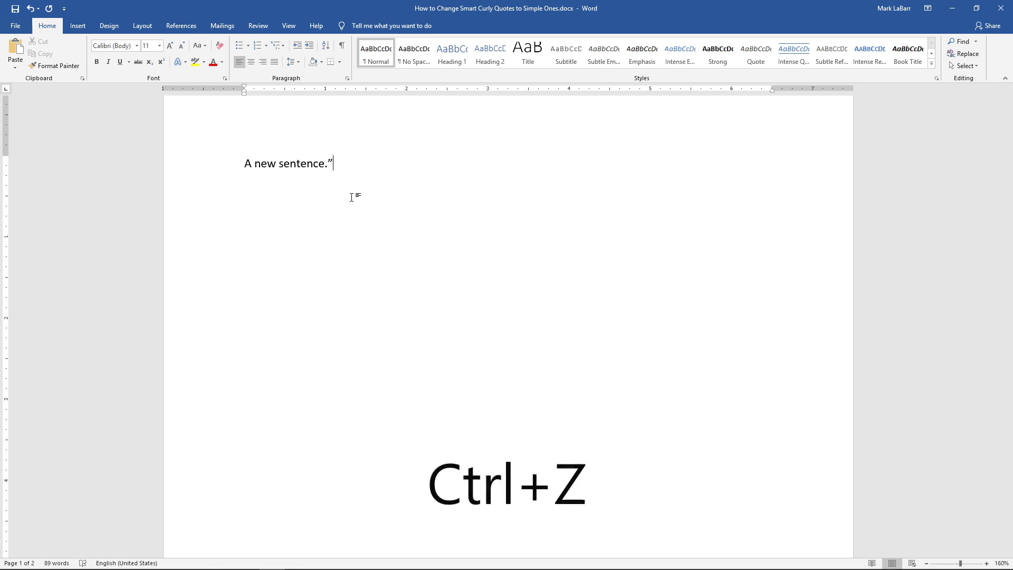
key(ctrl+z)
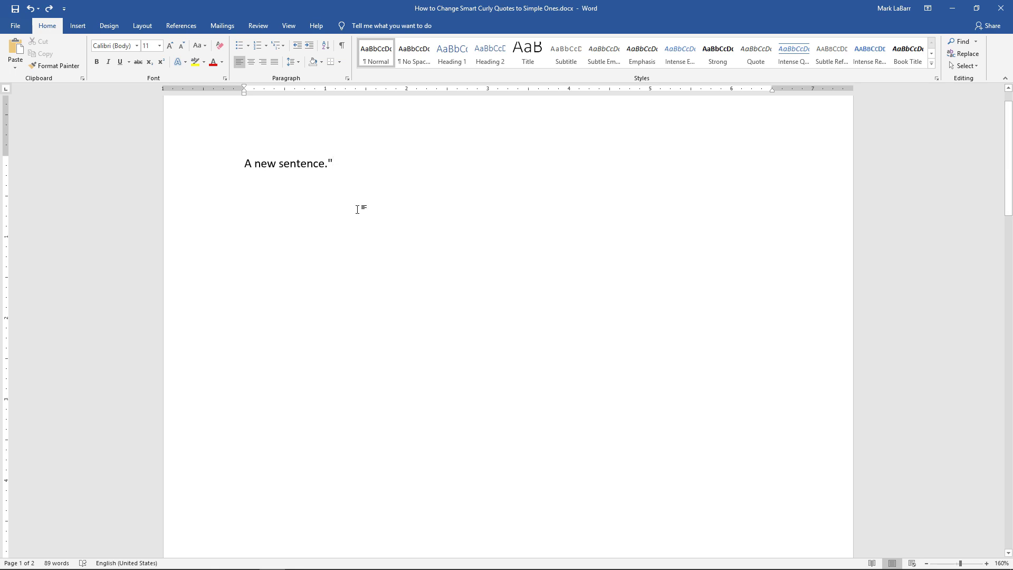
Scroll through the document and place the cursor before 'Lorem'
scroll(512, 210, down, 6)
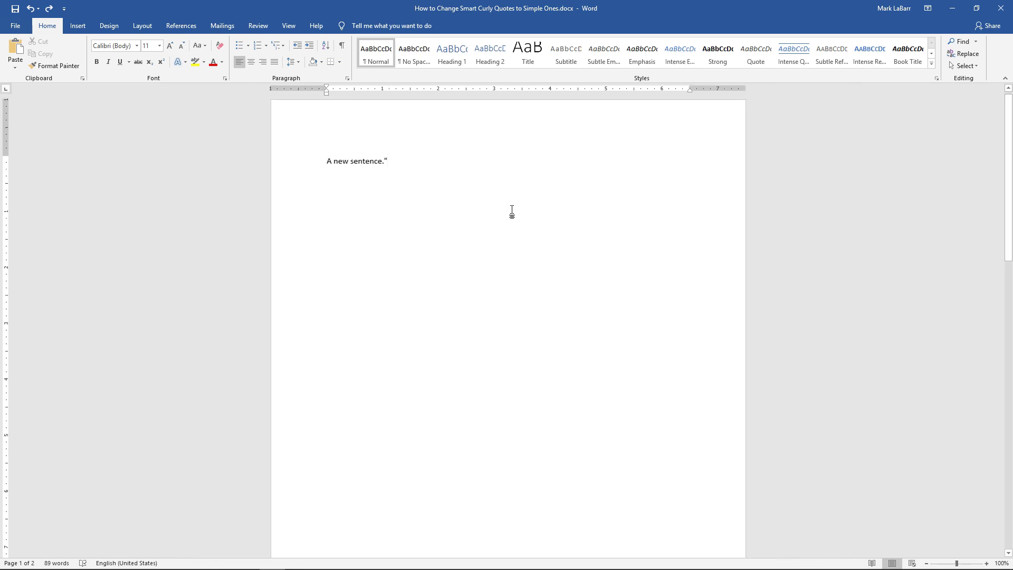
drag(1008, 169, 1008, 391)
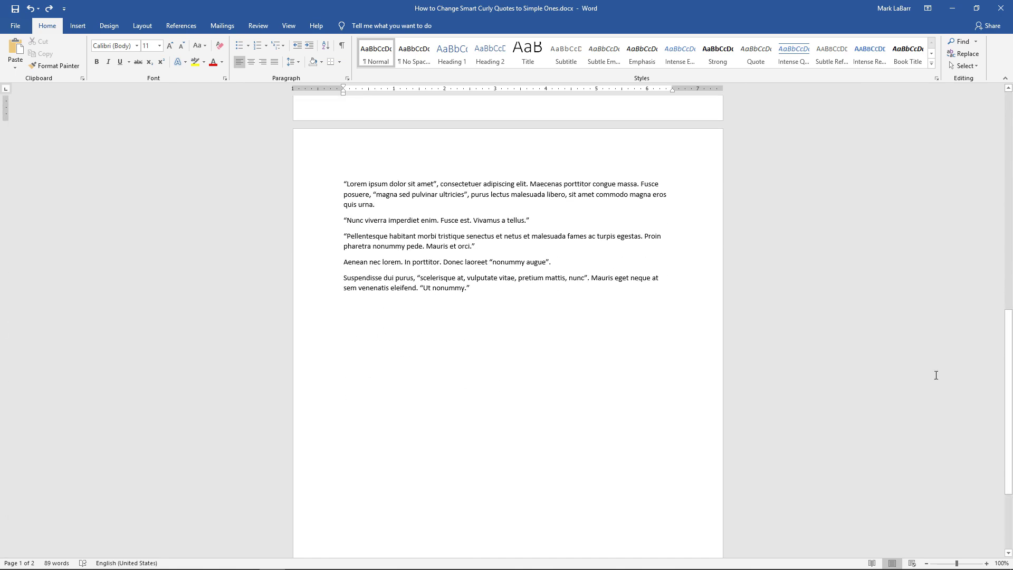
scroll(450, 158, up, 4)
scroll(443, 143, up, 1)
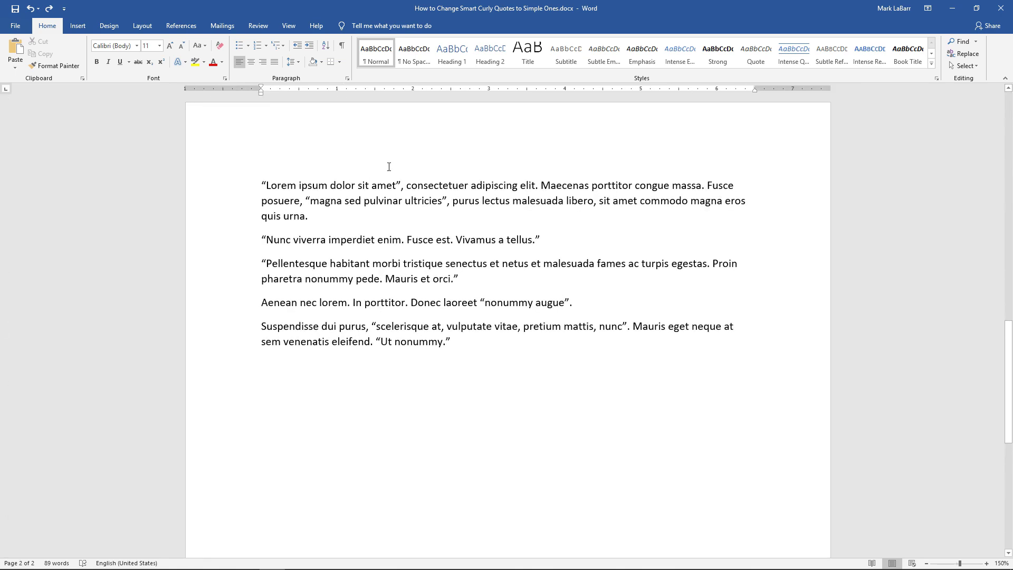
click(266, 187)
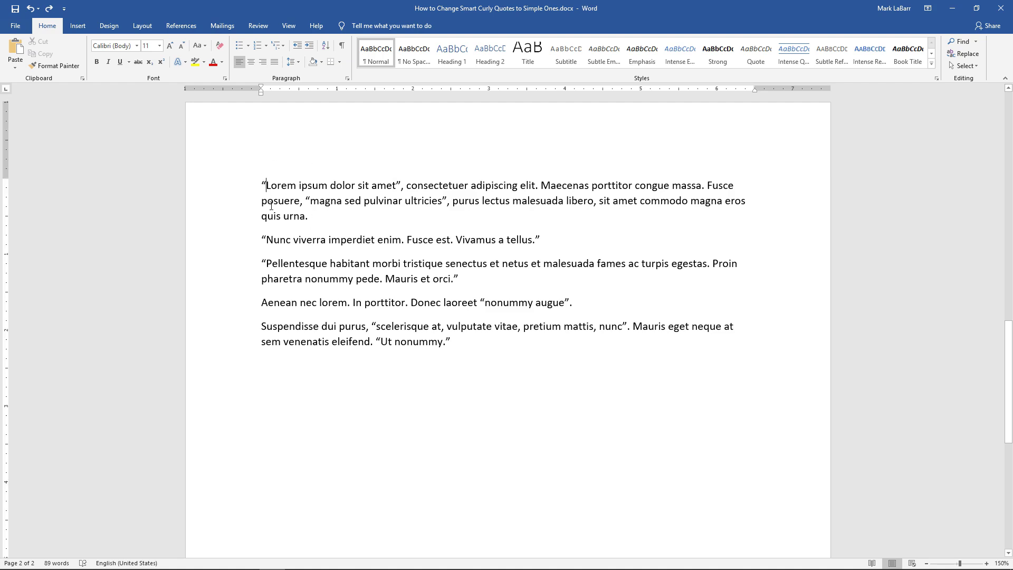
scroll(268, 206, up, 2)
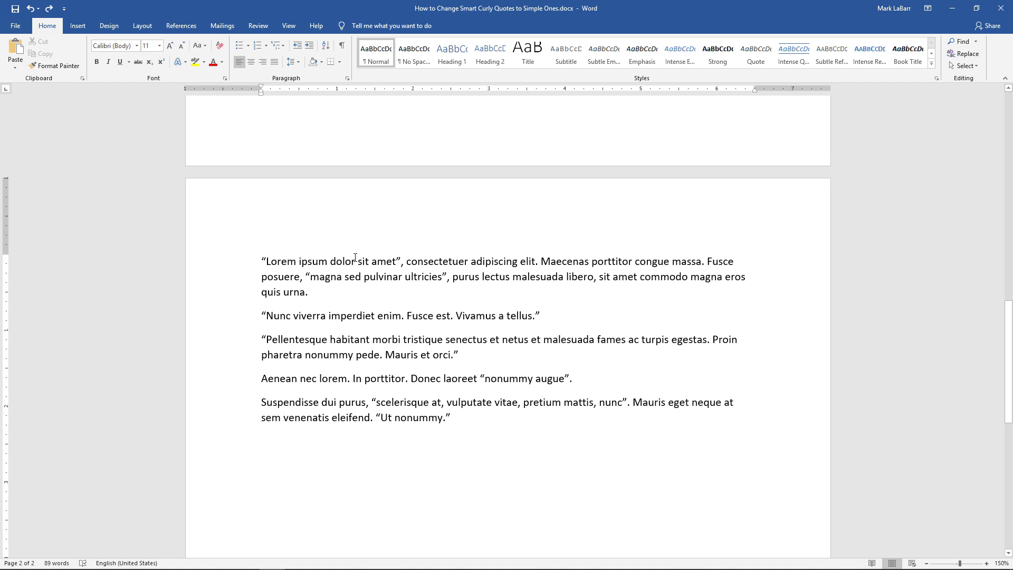
Enter the curly opening quote “ in Find and Replace, then cancel without replacing
key(ctrl+h)
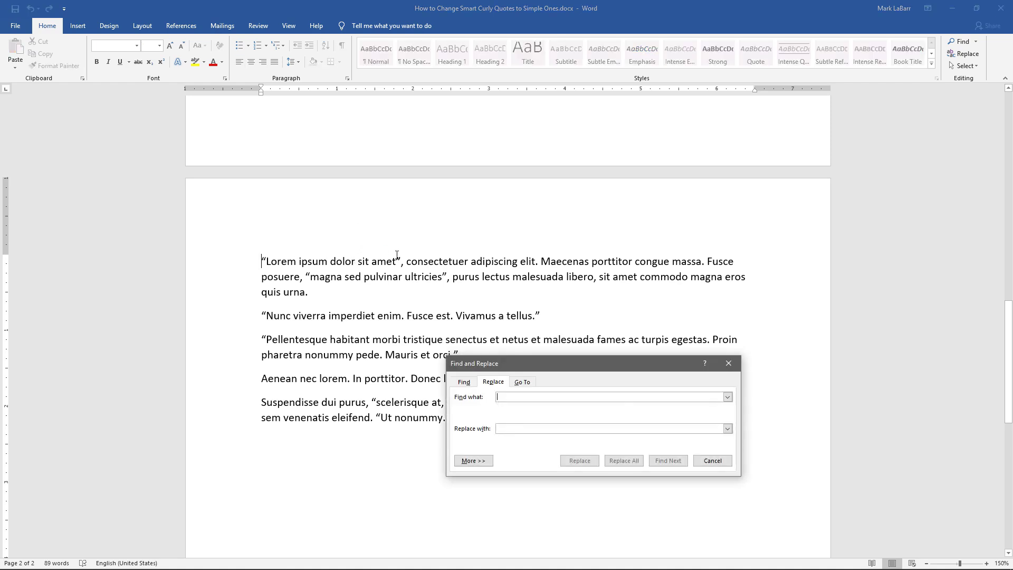
mouse_move(498, 362)
mouse_down()
mouse_move(592, 177)
mouse_move(574, 138)
mouse_up()
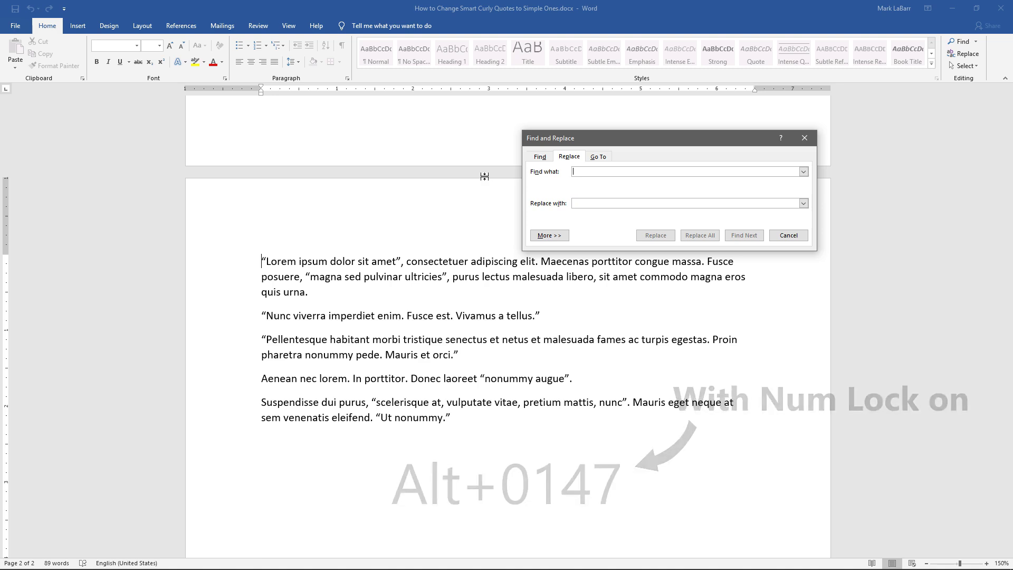
text(“)
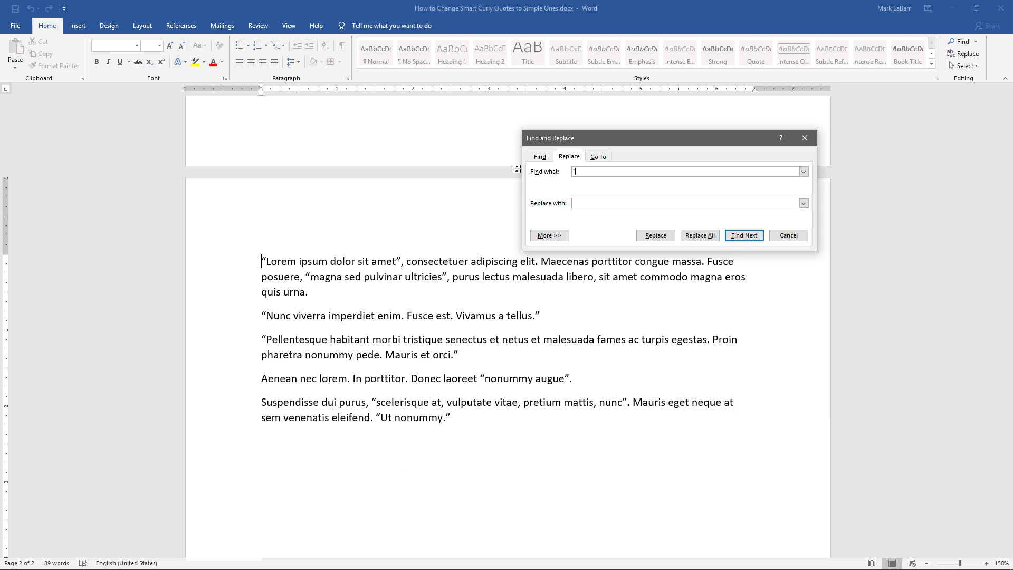
drag(639, 141, 549, 189)
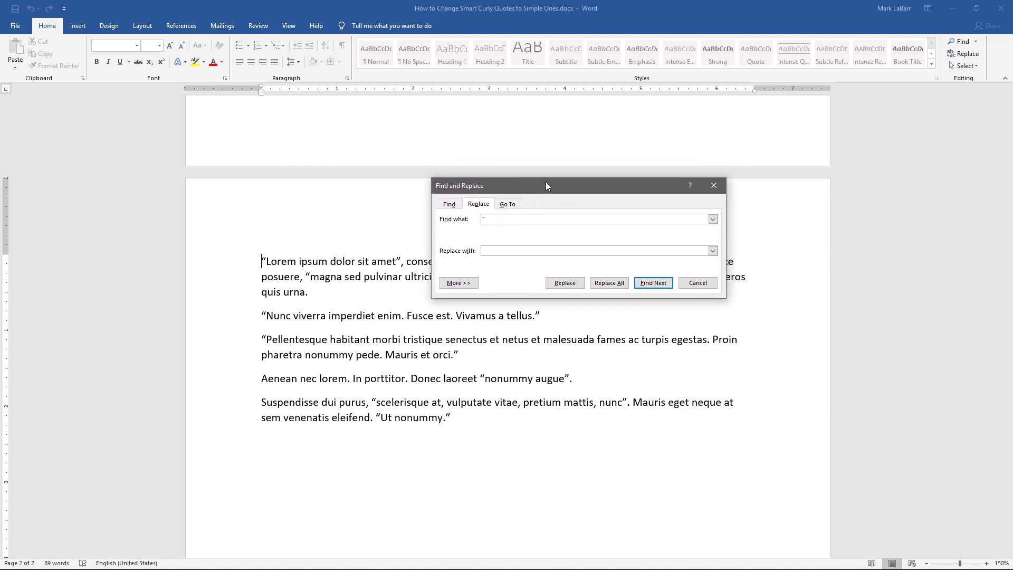
drag(545, 182, 559, 129)
click(529, 200)
click(710, 231)
Scroll back up to the 'A new sentence.' line on page 1
scroll(441, 311, up, 2)
scroll(441, 311, up, 4)
scroll(441, 311, up, 3)
scroll(442, 310, up, 1)
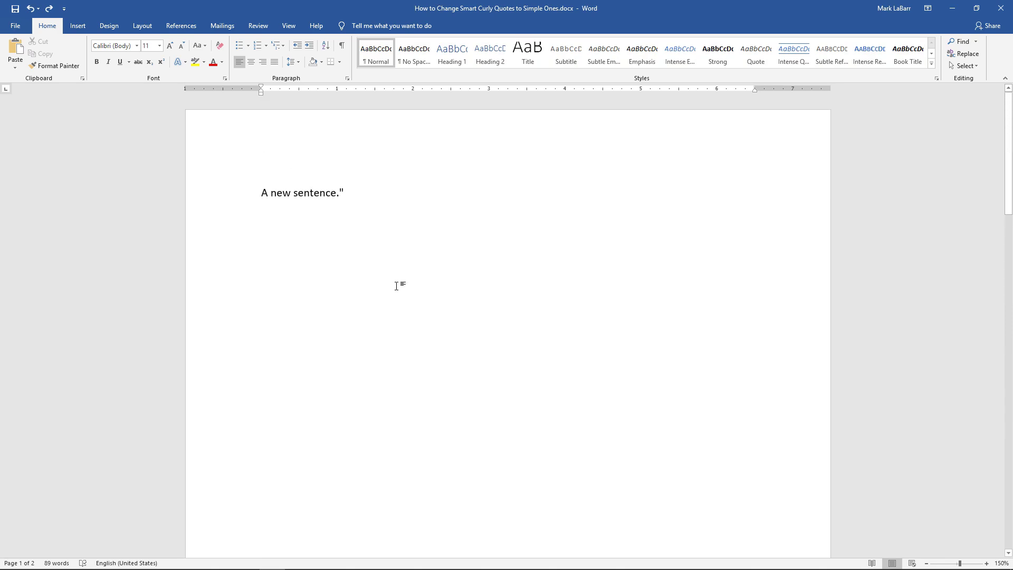
Select the straight quote and put the cursor at the start of the Lorem paragraph
drag(345, 195, 339, 196)
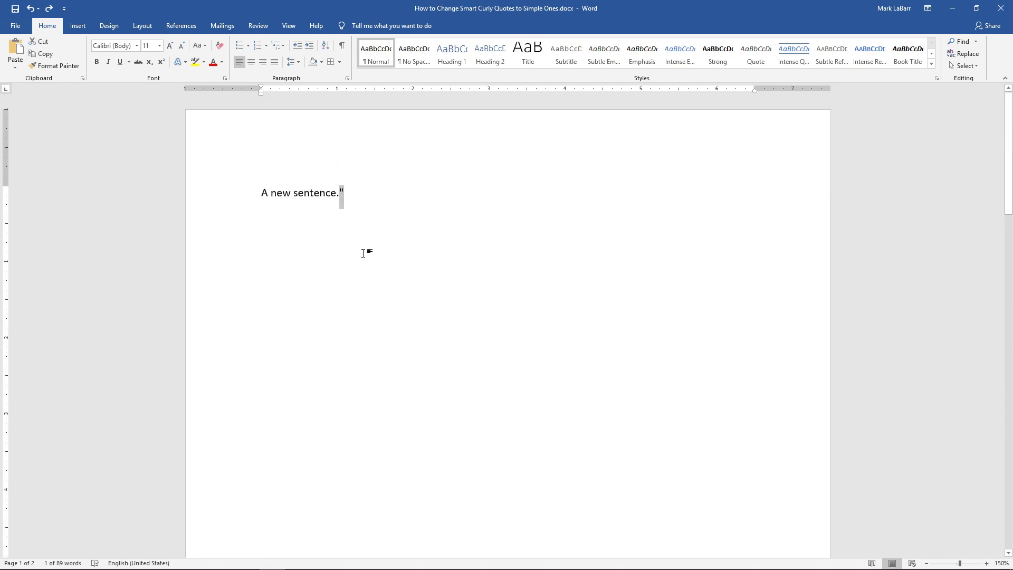
scroll(391, 221, down, 1)
scroll(389, 214, down, 5)
scroll(385, 215, down, 5)
scroll(382, 216, down, 3)
scroll(380, 222, down, 2)
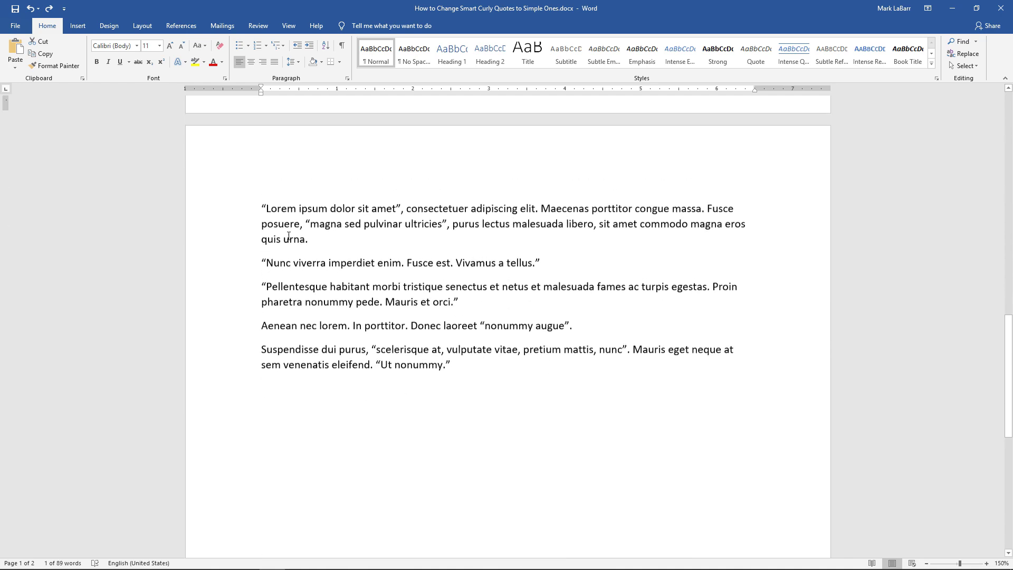
click(356, 198)
Set Find and Replace to swap the curly opening quote “ for the copied straight quote
key(ctrl+h)
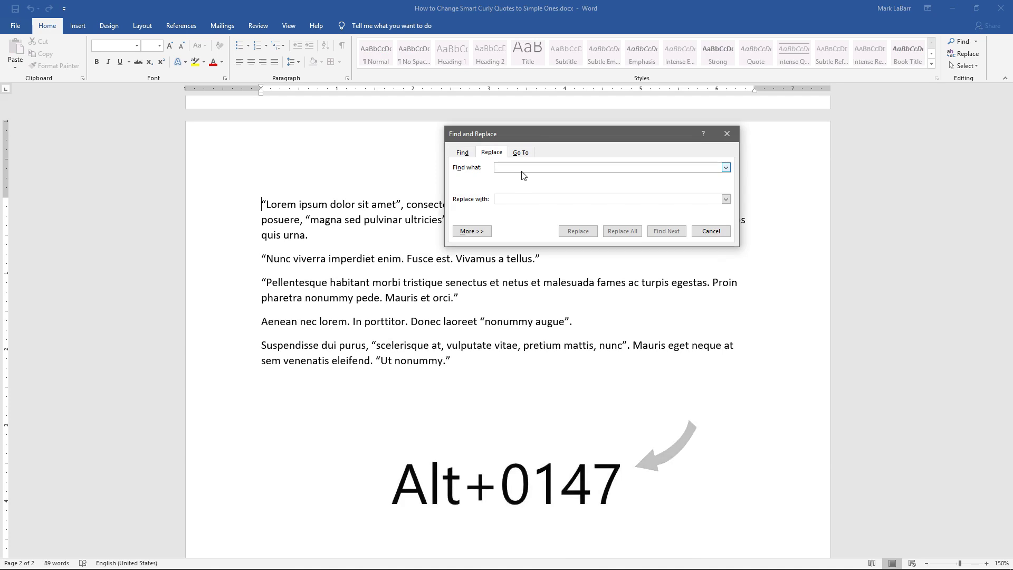
text(“)
click(525, 200)
text(^c)
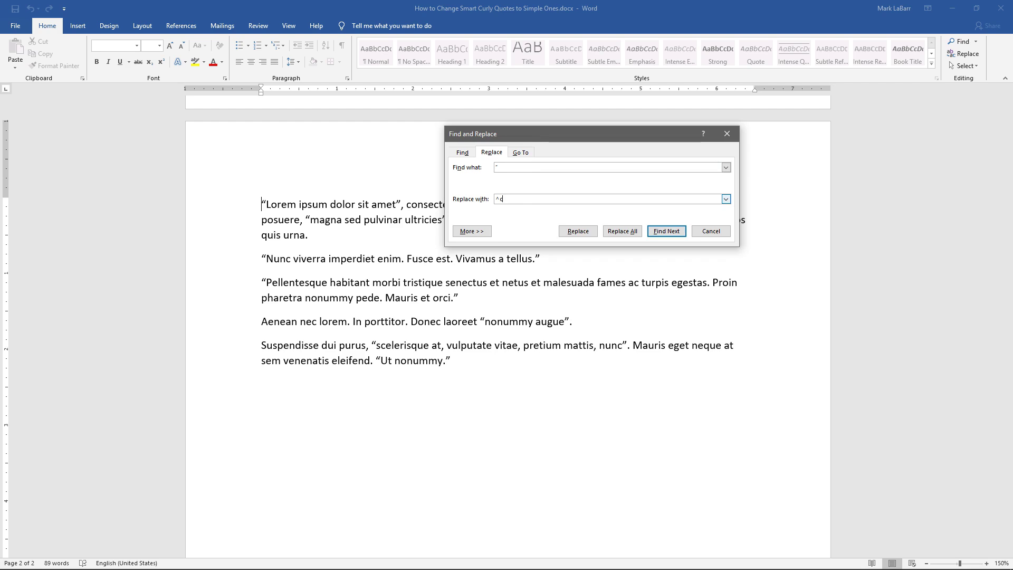
drag(628, 142, 668, 92)
Replace all seven curly opening quotes, then replace all closing quotes ” too
click(657, 181)
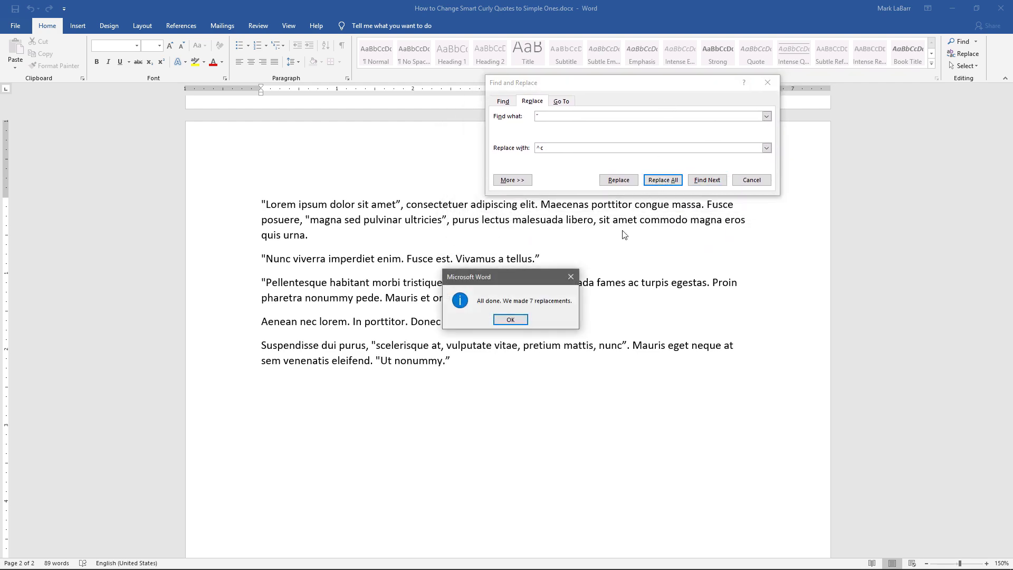
click(516, 317)
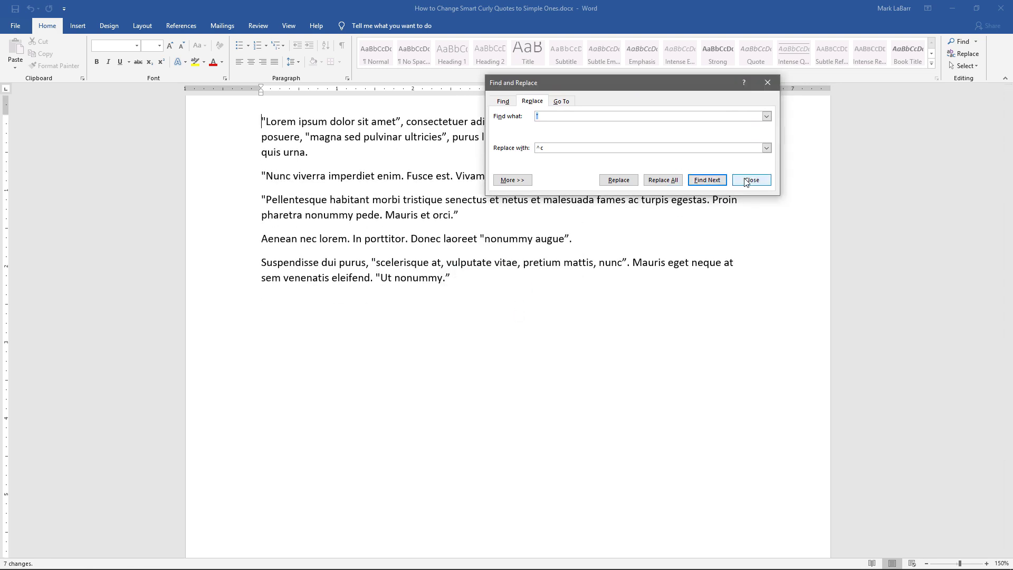
drag(572, 82, 675, 159)
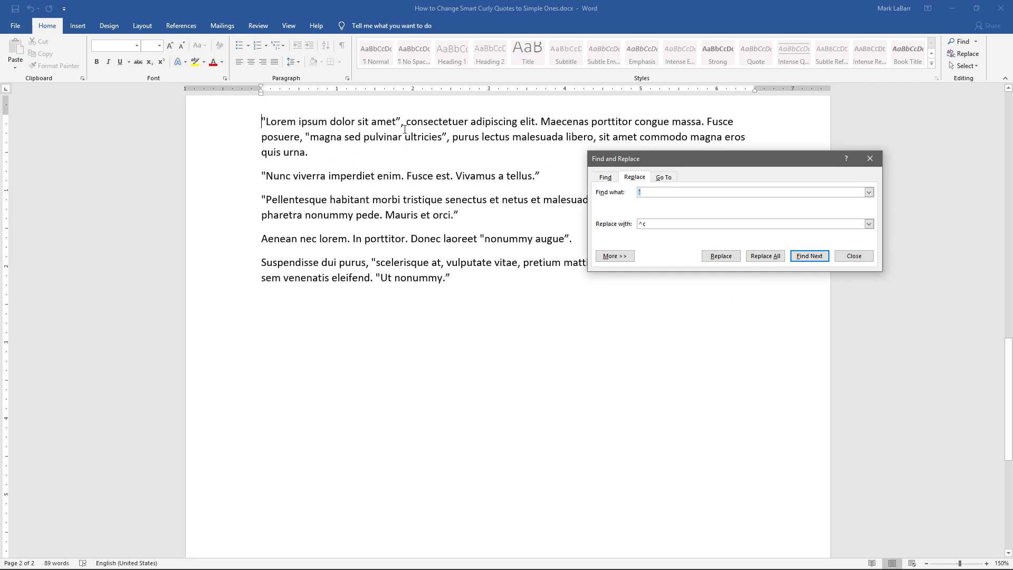
double_click(639, 192)
text(”)
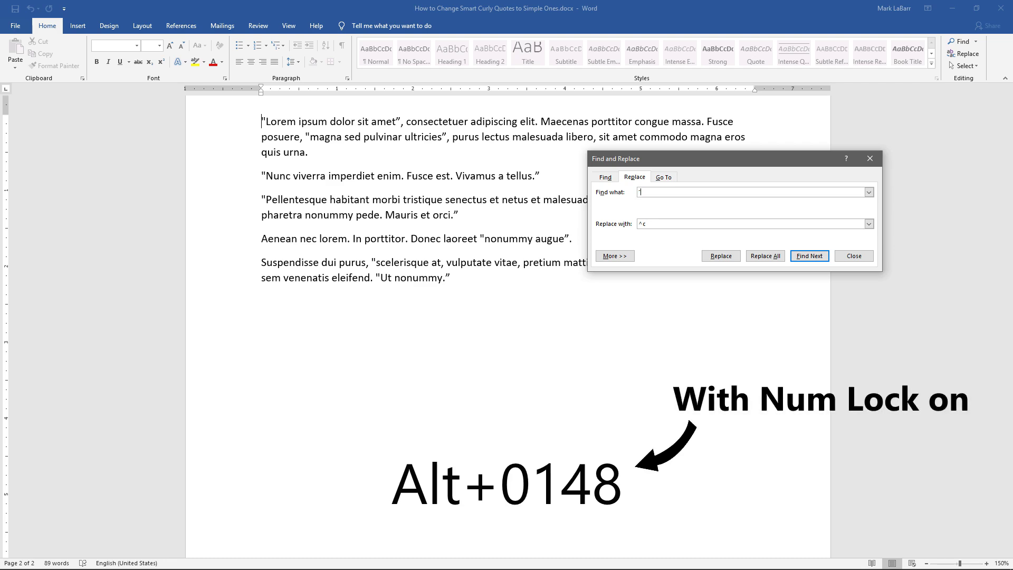
click(765, 256)
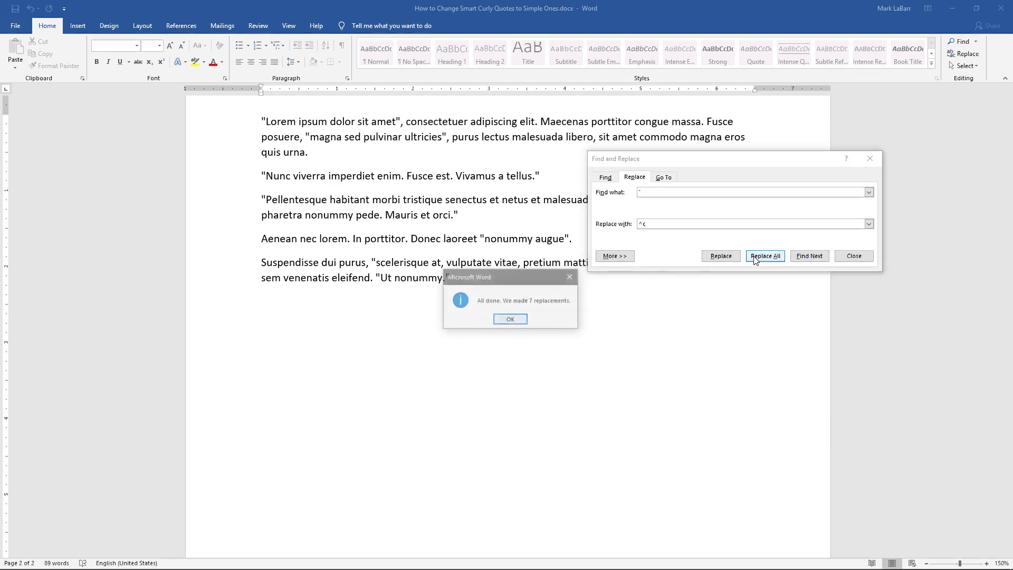
Close Find and Replace and spot-check that the opening quote and the quote after 'amet' are straight
click(510, 320)
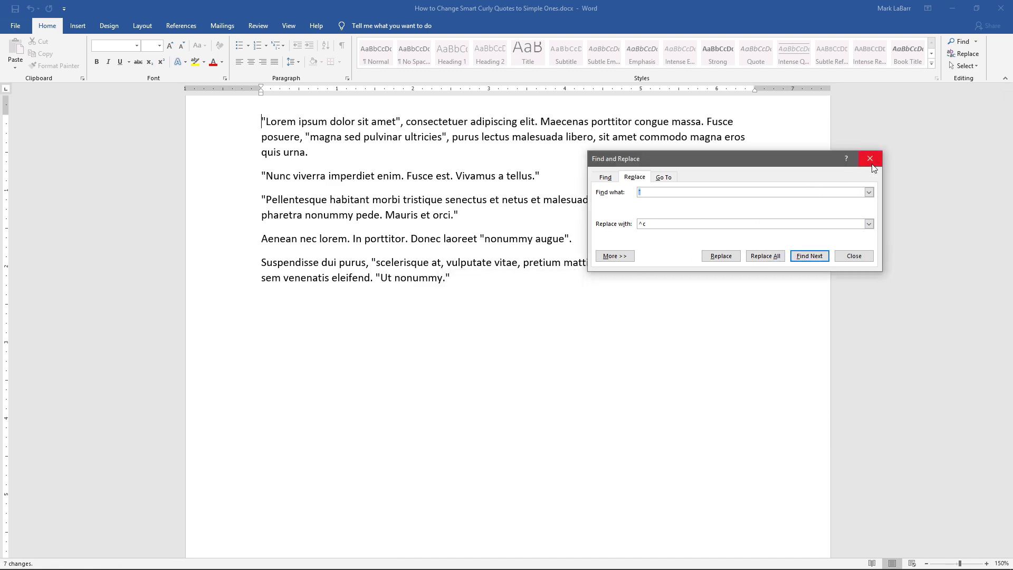
click(870, 158)
scroll(372, 231, up, 1)
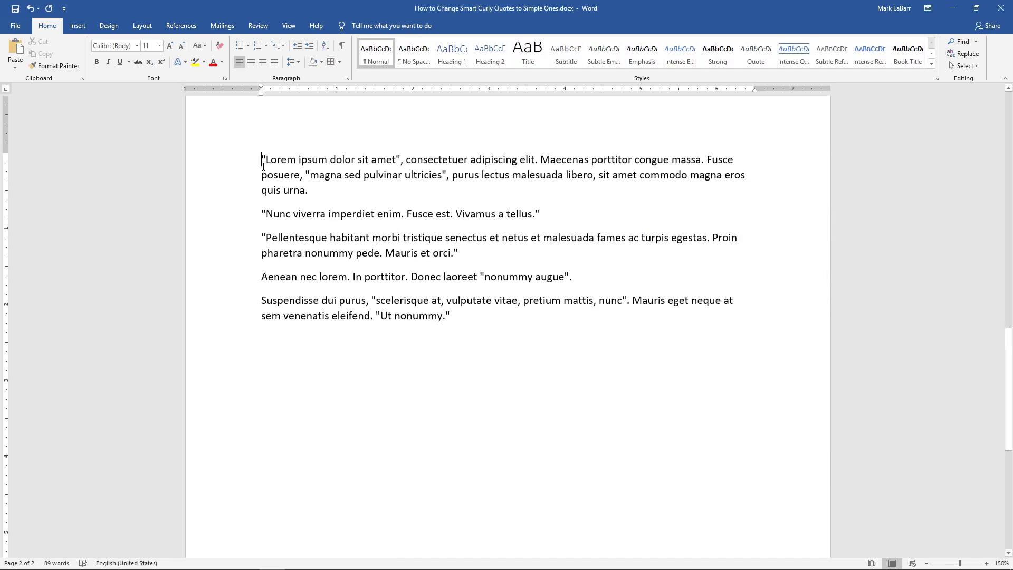
drag(262, 160, 266, 160)
drag(396, 160, 401, 160)
click(482, 214)
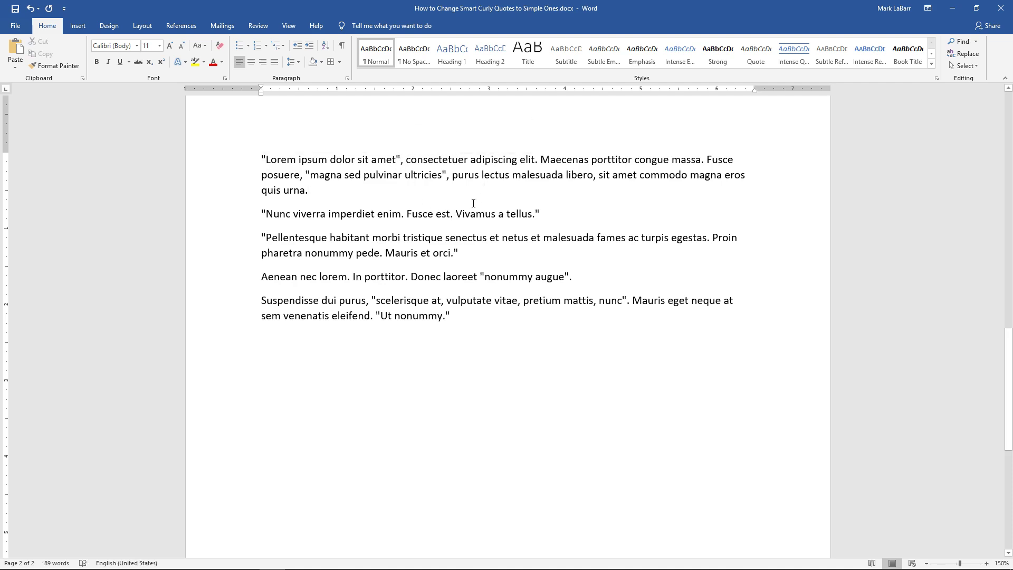